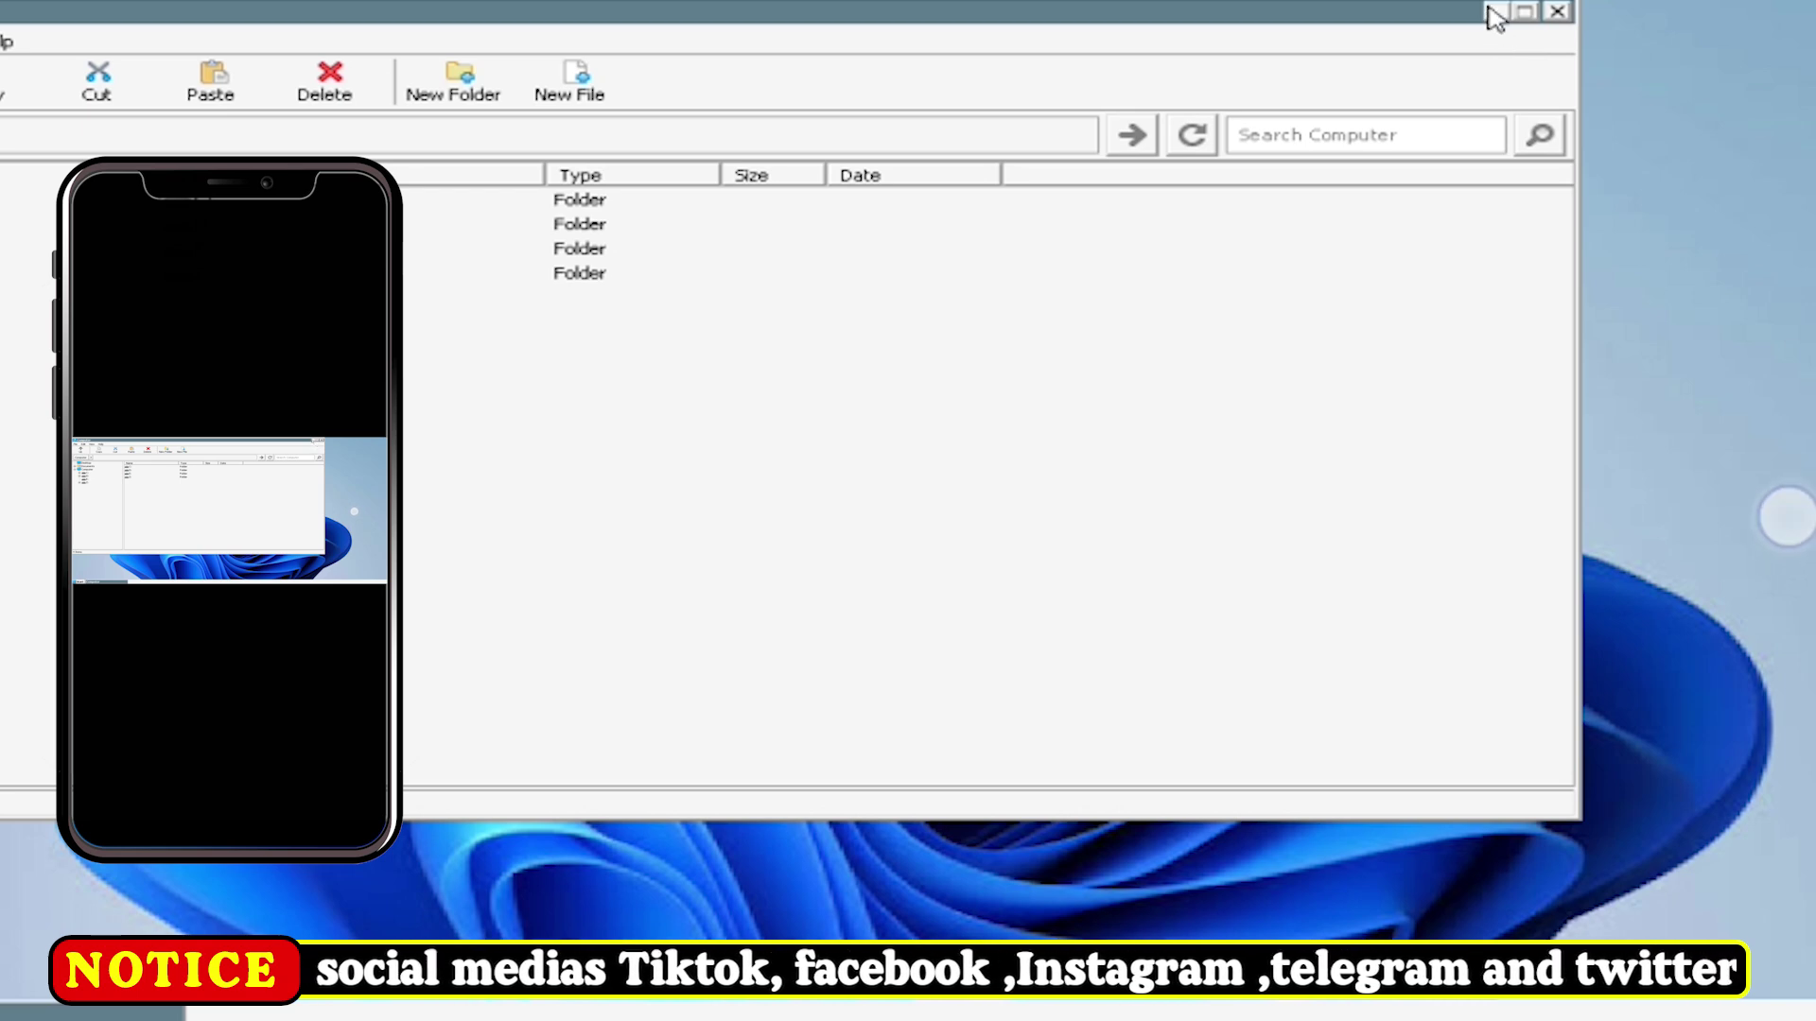
Step: Expand the Android quick settings panel, then minimise the Computer window to reveal the desktop
{"action": "mouse_move", "coordinate": [1537, 41]}
{"action": "left_mouse_down"}
{"action": "mouse_move", "coordinate": [1487, 223]}
{"action": "mouse_move", "coordinate": [1487, 662]}
{"action": "left_mouse_up"}
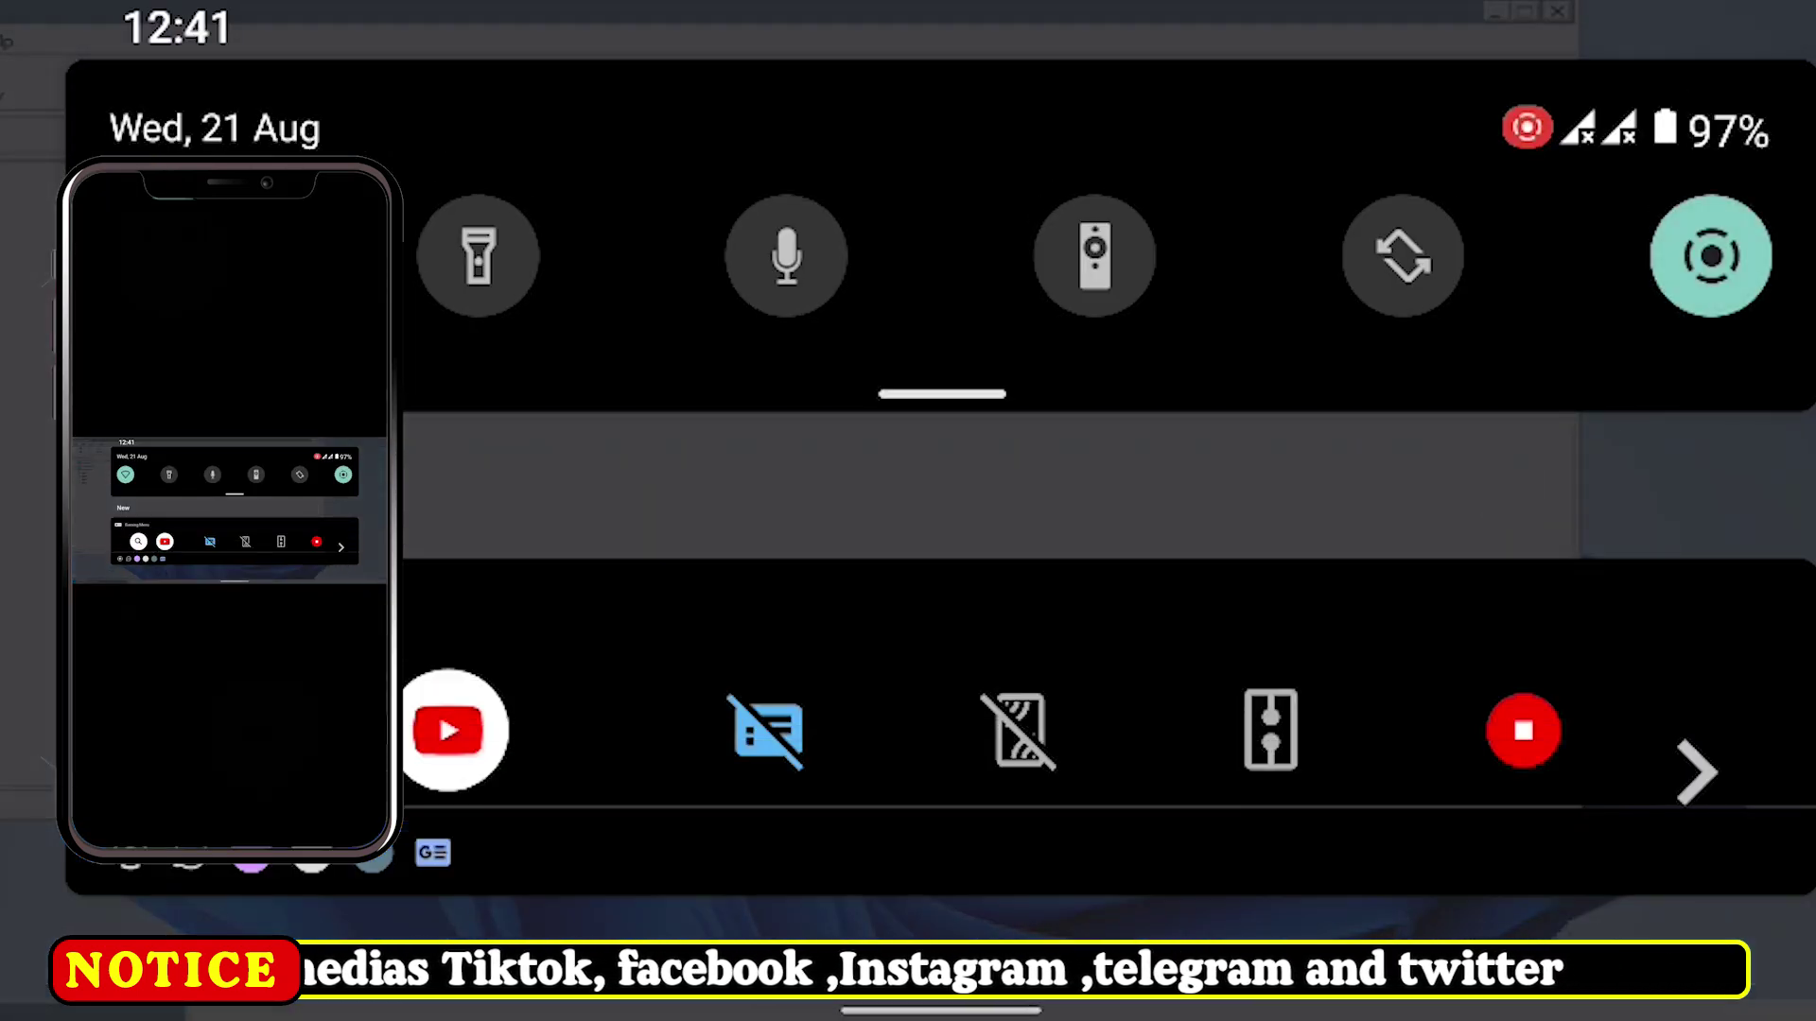
{"action": "mouse_move", "coordinate": [1702, 446]}
{"action": "left_mouse_down"}
{"action": "mouse_move", "coordinate": [1670, 527]}
{"action": "mouse_move", "coordinate": [1549, 612]}
{"action": "mouse_move", "coordinate": [1597, 442]}
{"action": "mouse_move", "coordinate": [1492, 867]}
{"action": "mouse_move", "coordinate": [1494, 223]}
{"action": "left_mouse_up"}
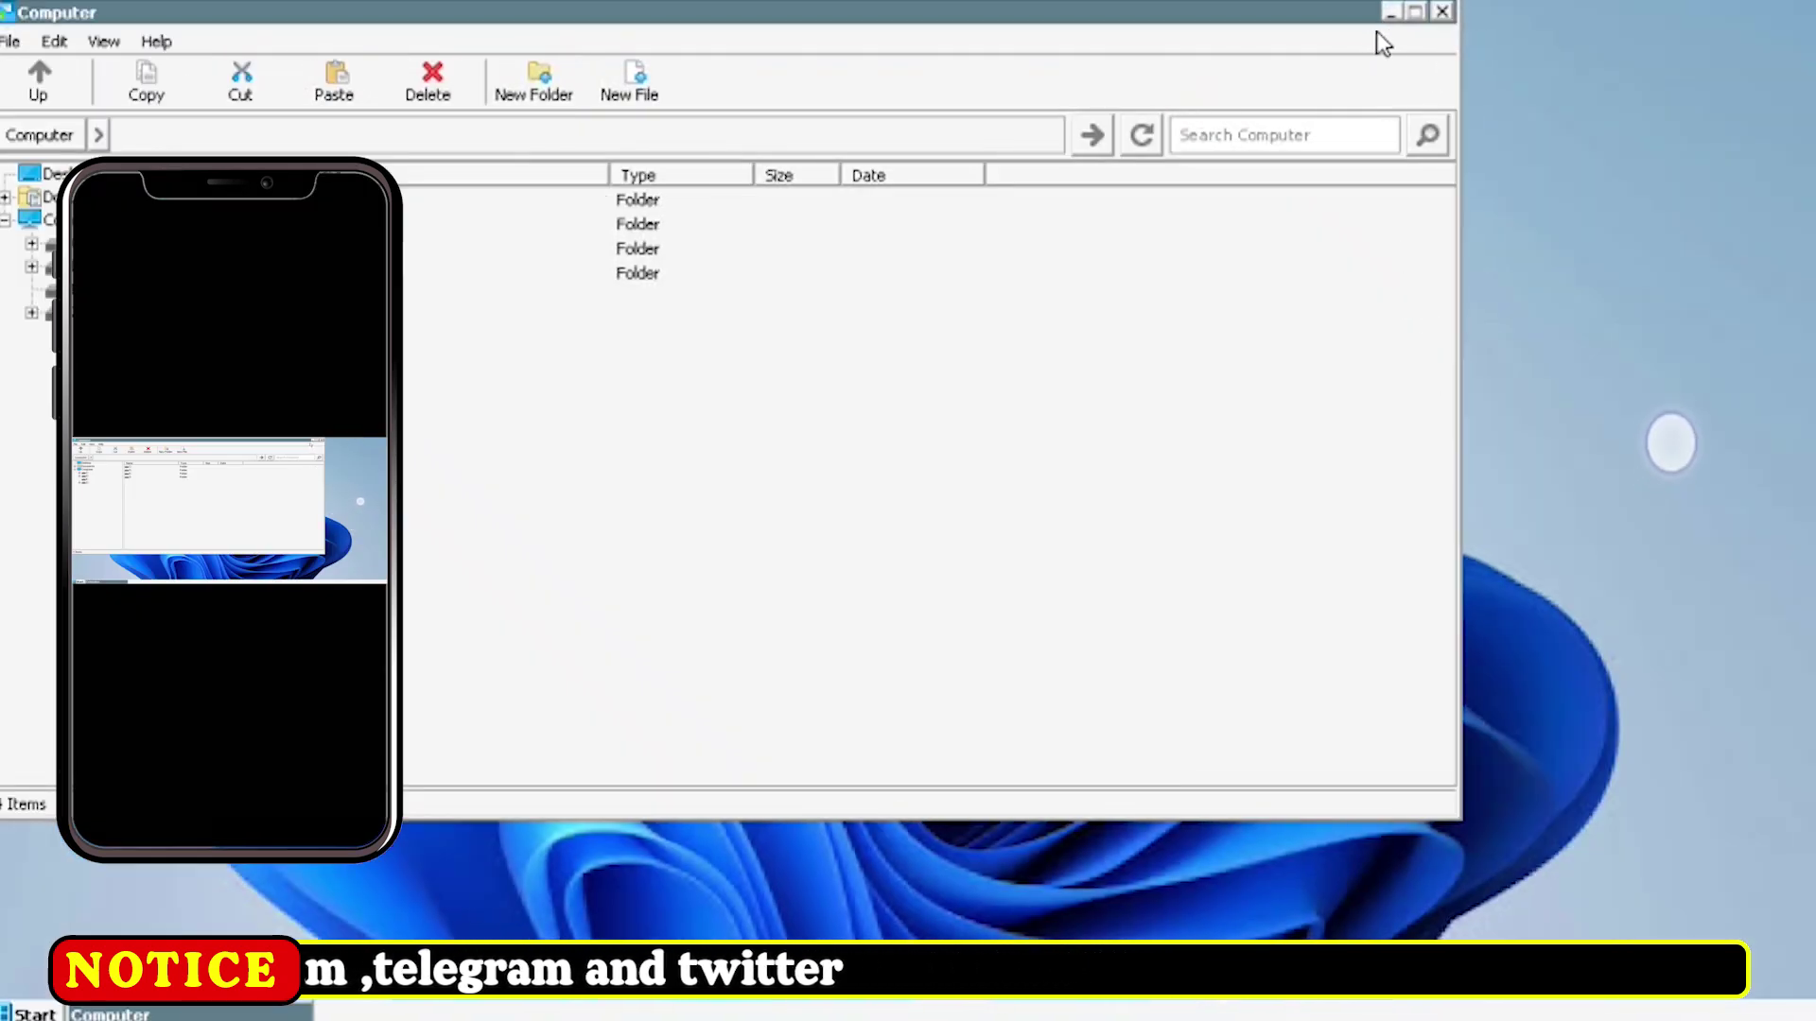
{"action": "left_click", "coordinate": [1390, 13]}
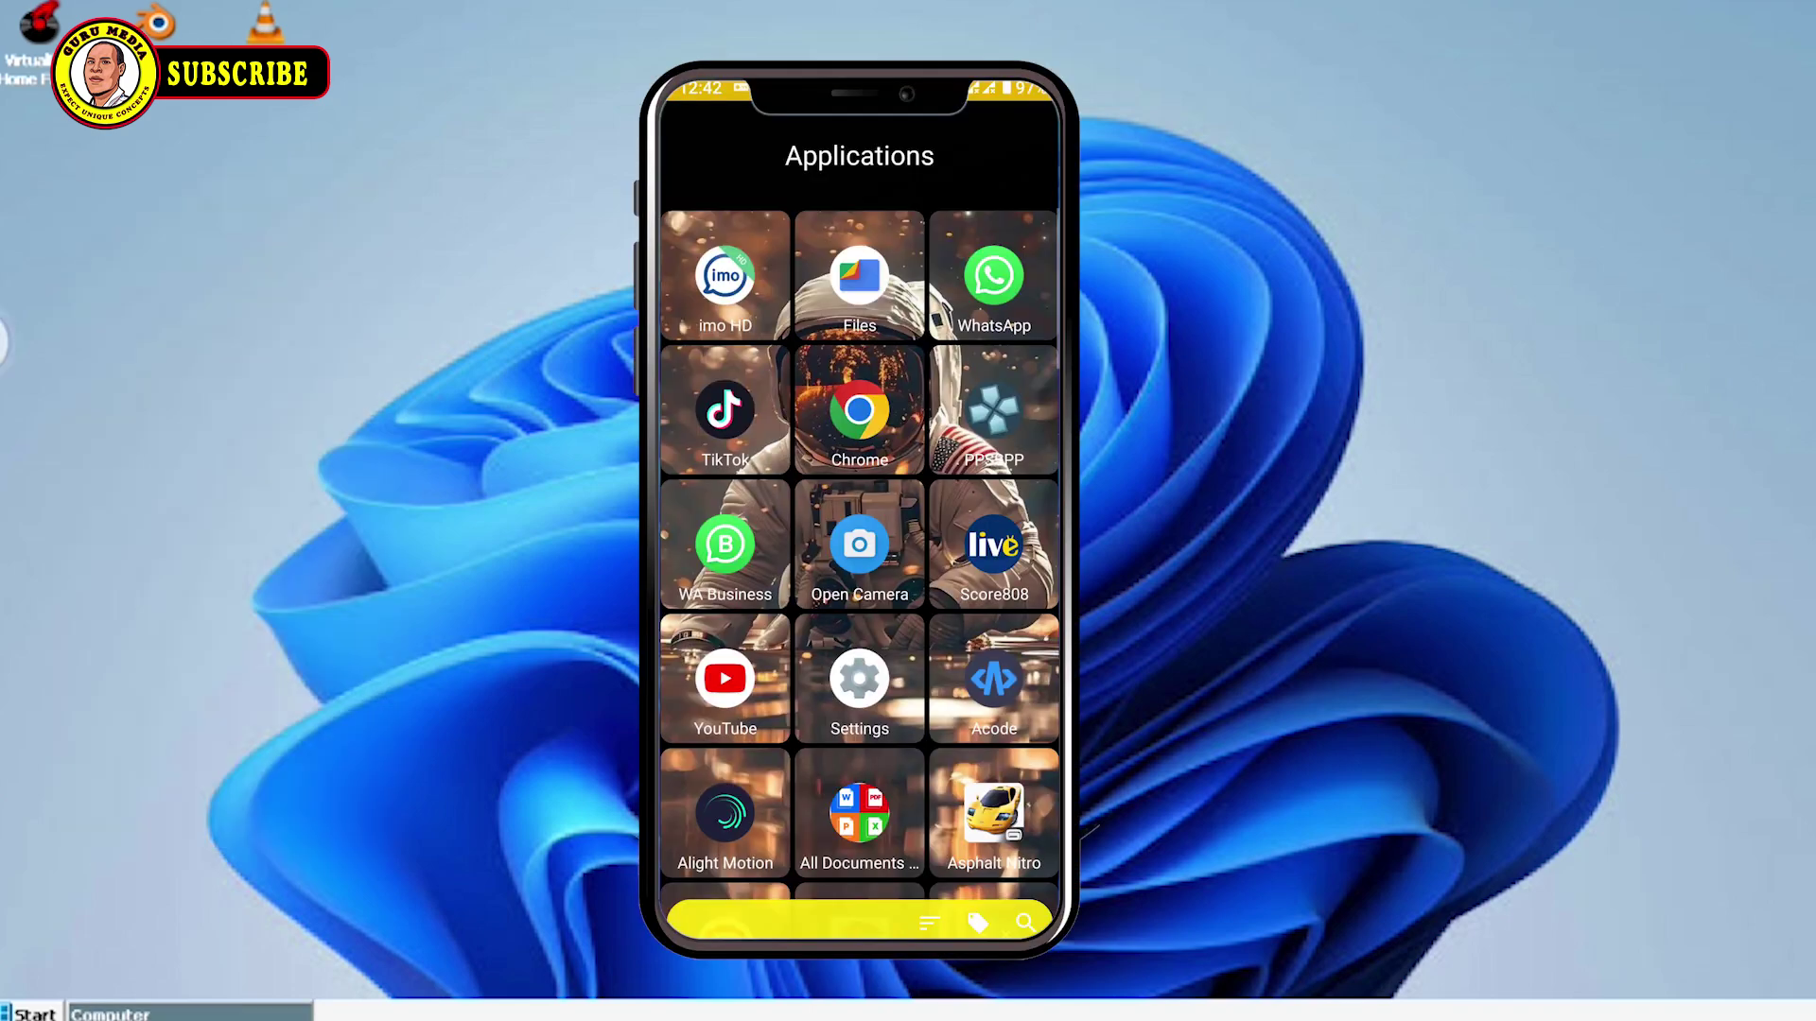
{"action": "scroll", "coordinate": [859, 520], "scroll_direction": "down", "scroll_amount": 15}
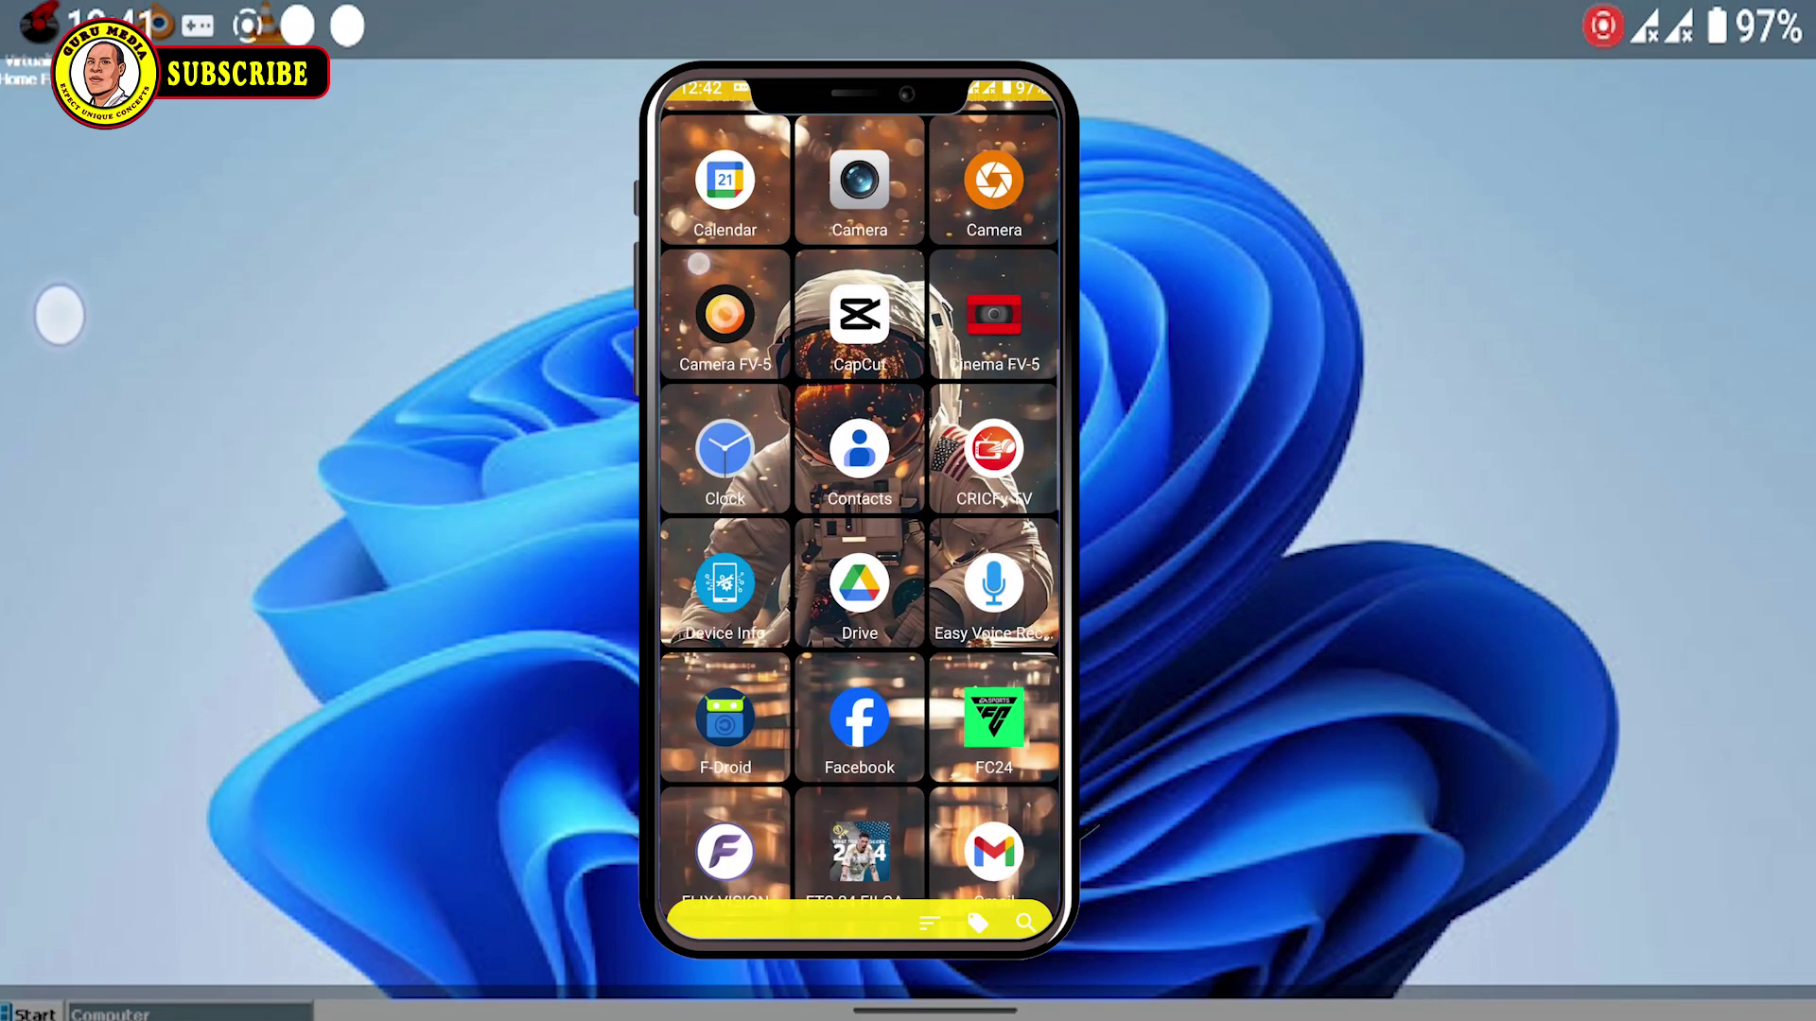
{"action": "scroll", "coordinate": [859, 520], "scroll_direction": "down", "scroll_amount": 5}
{"action": "scroll", "coordinate": [858, 520], "scroll_direction": "up", "scroll_amount": 10}
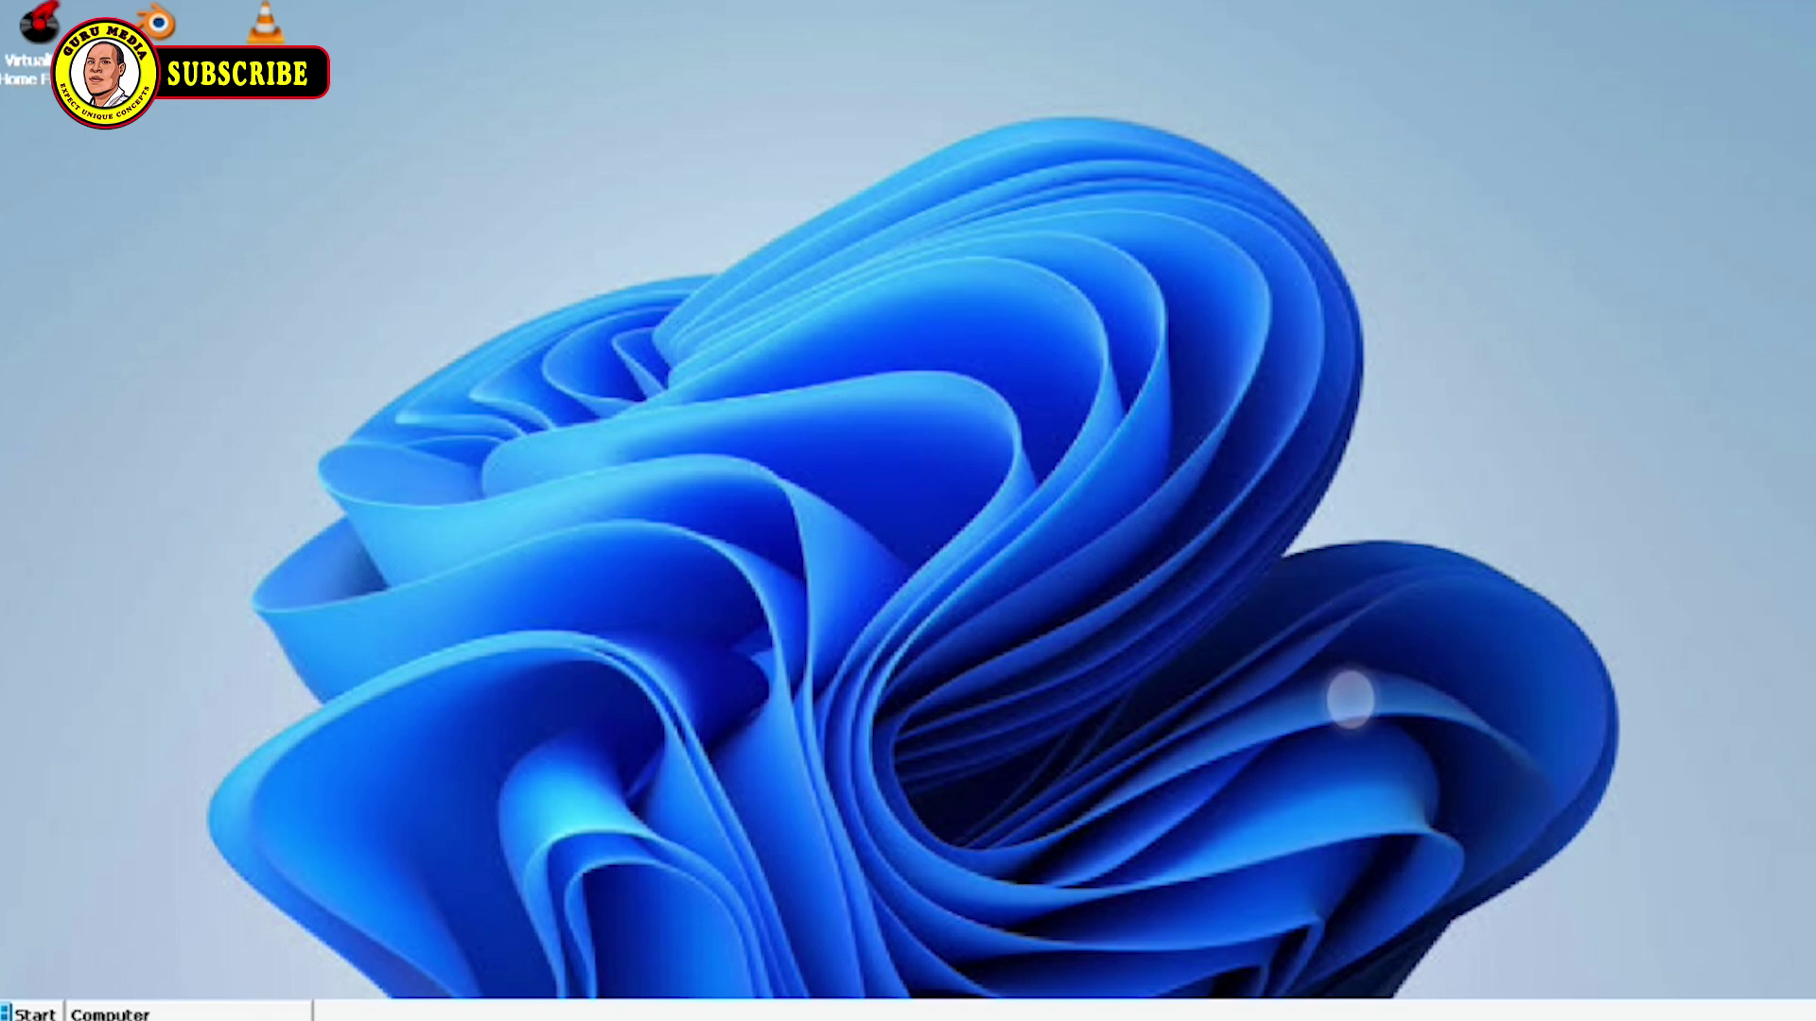
Step: Restore Computer, browse to D:\For pc\Softwares and select vlc-3.0.11-win32.exe
{"action": "left_click", "coordinate": [189, 1012]}
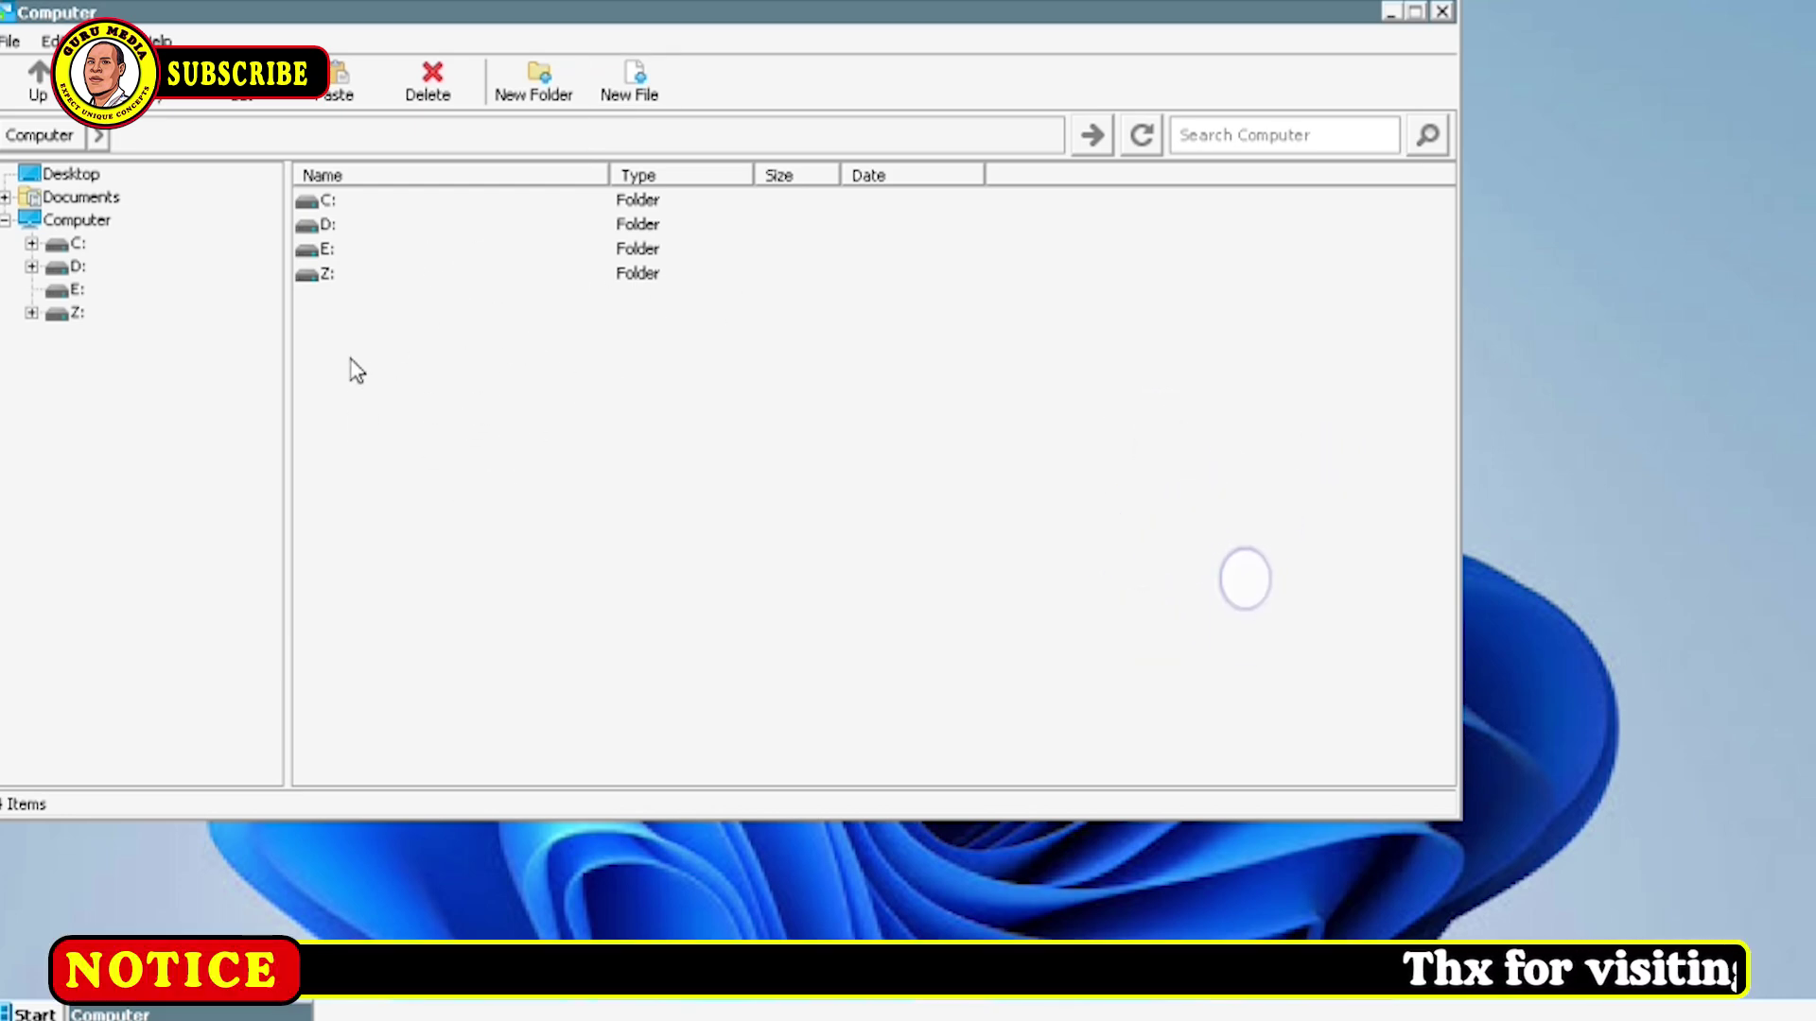
{"action": "double_click", "coordinate": [317, 227]}
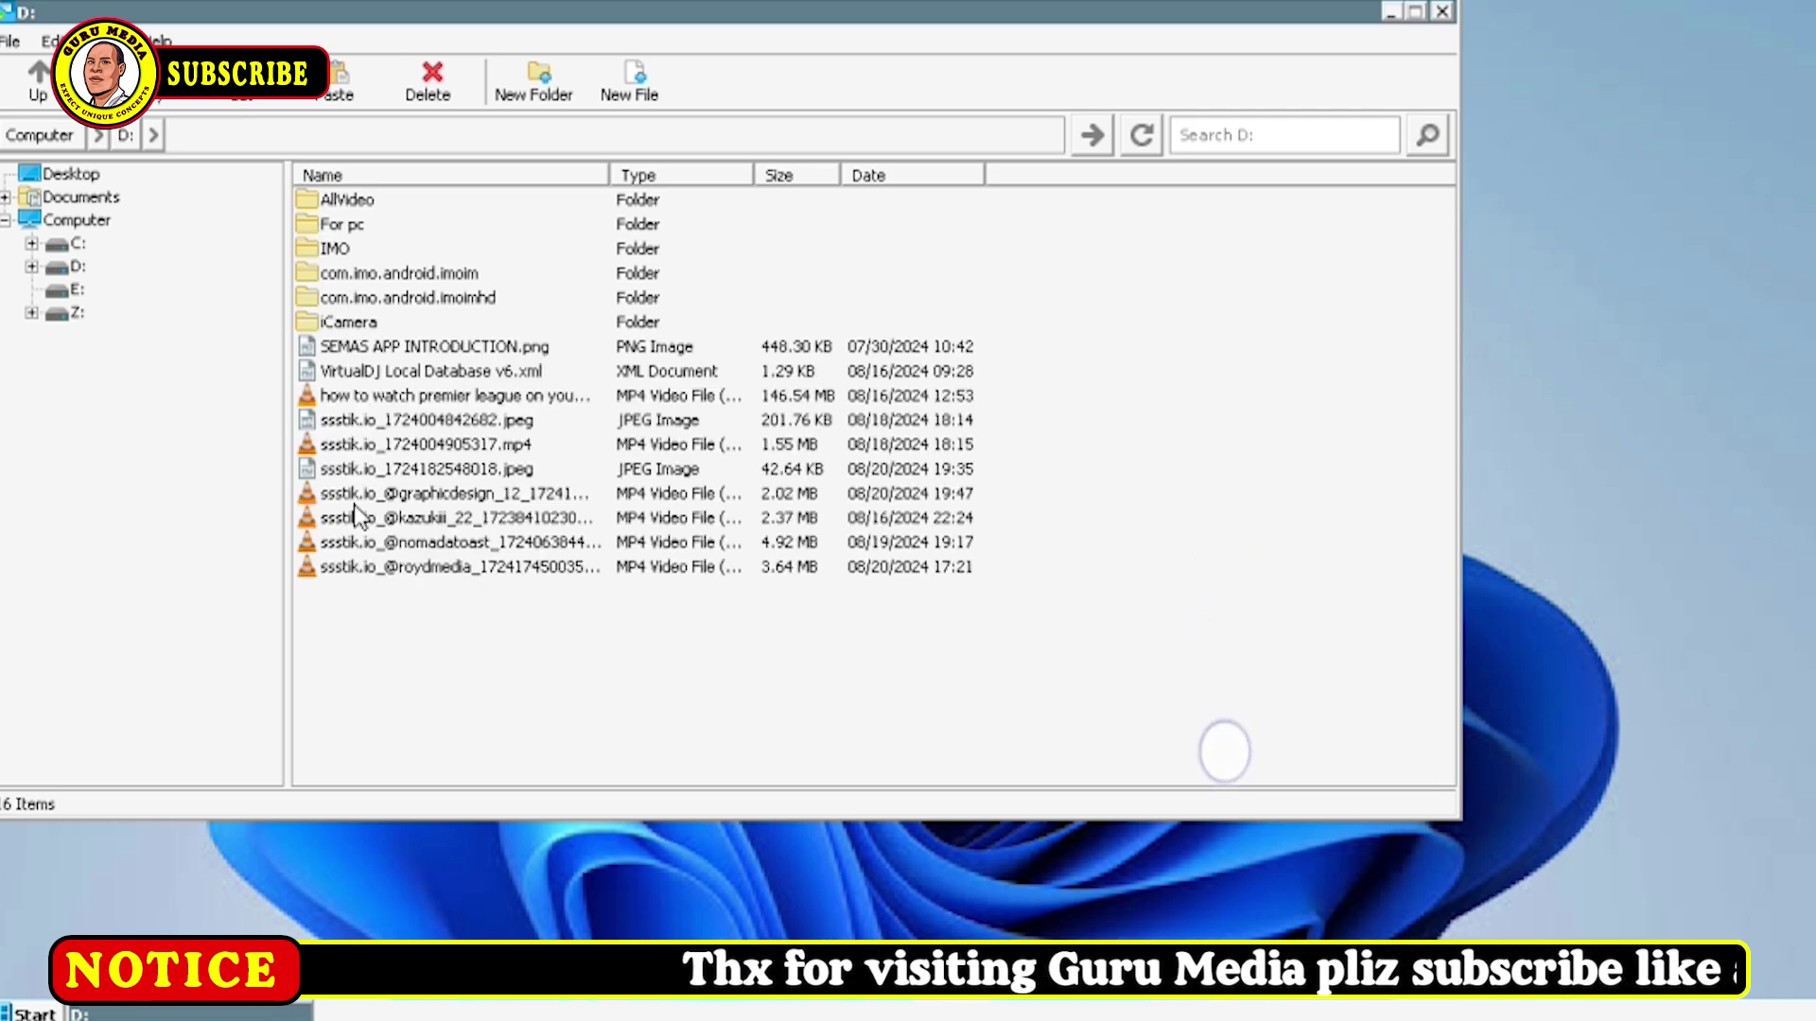
{"action": "double_click", "coordinate": [342, 225]}
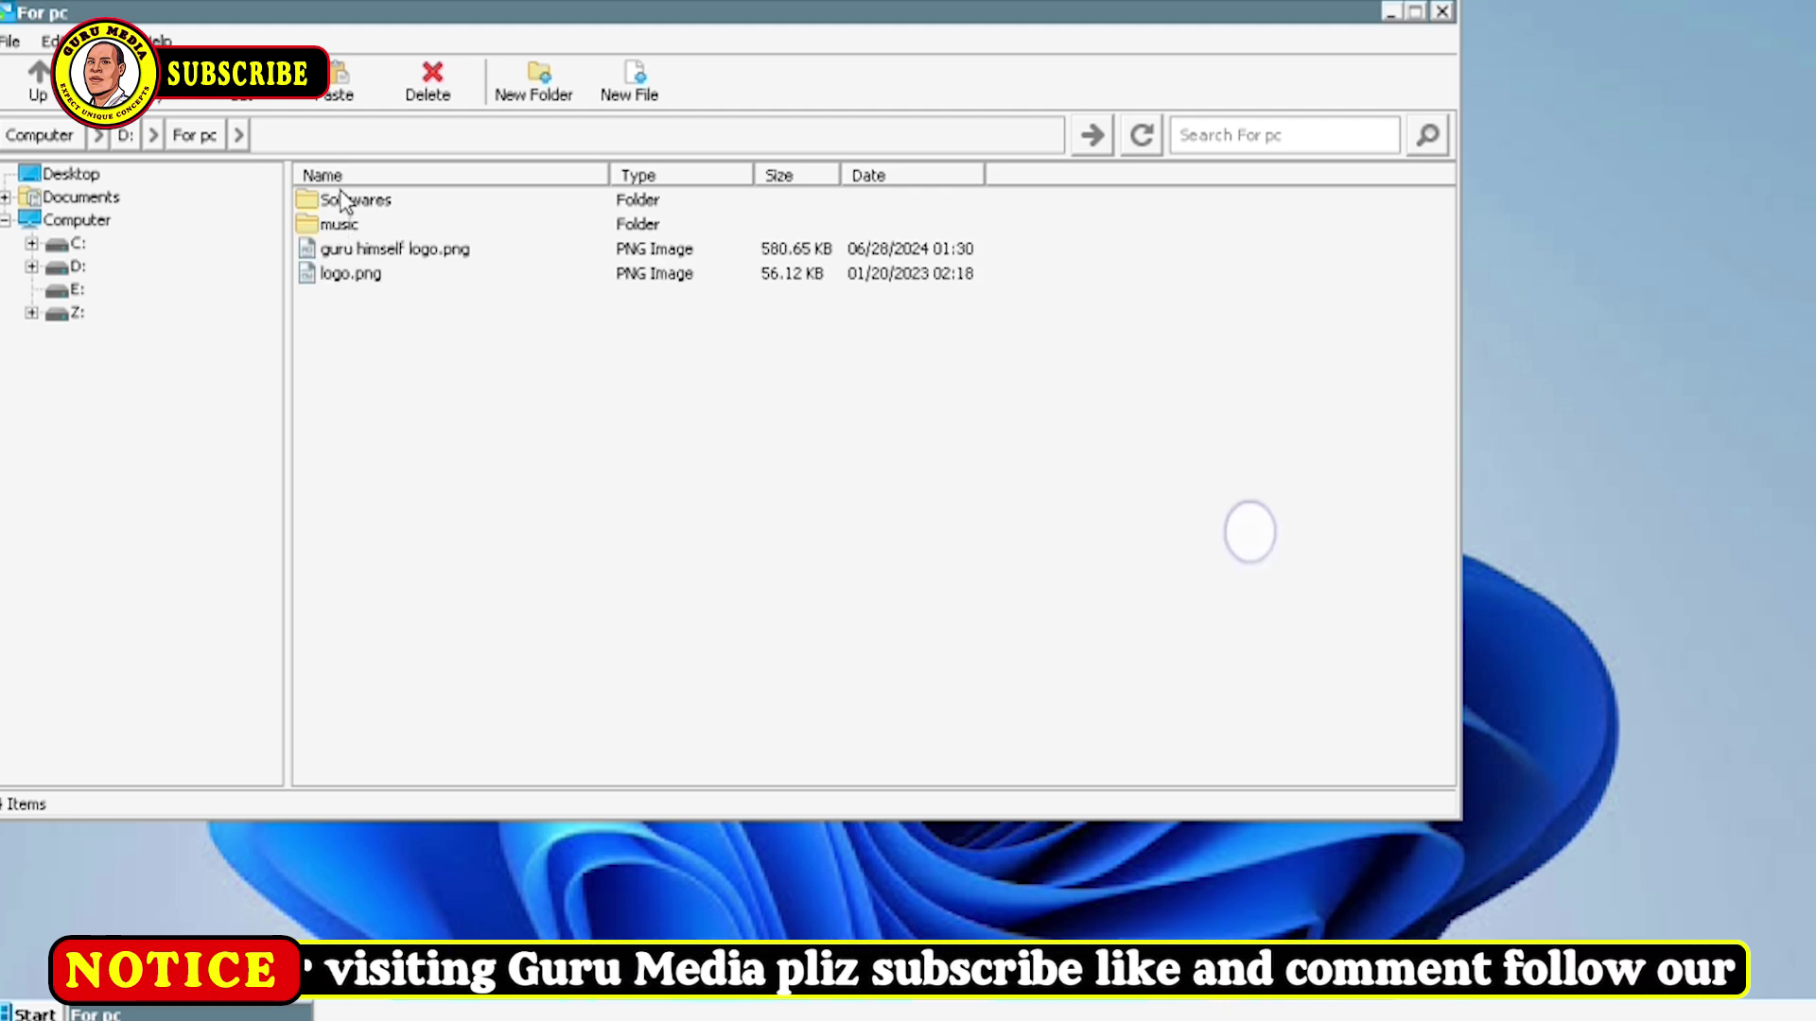
{"action": "double_click", "coordinate": [343, 199]}
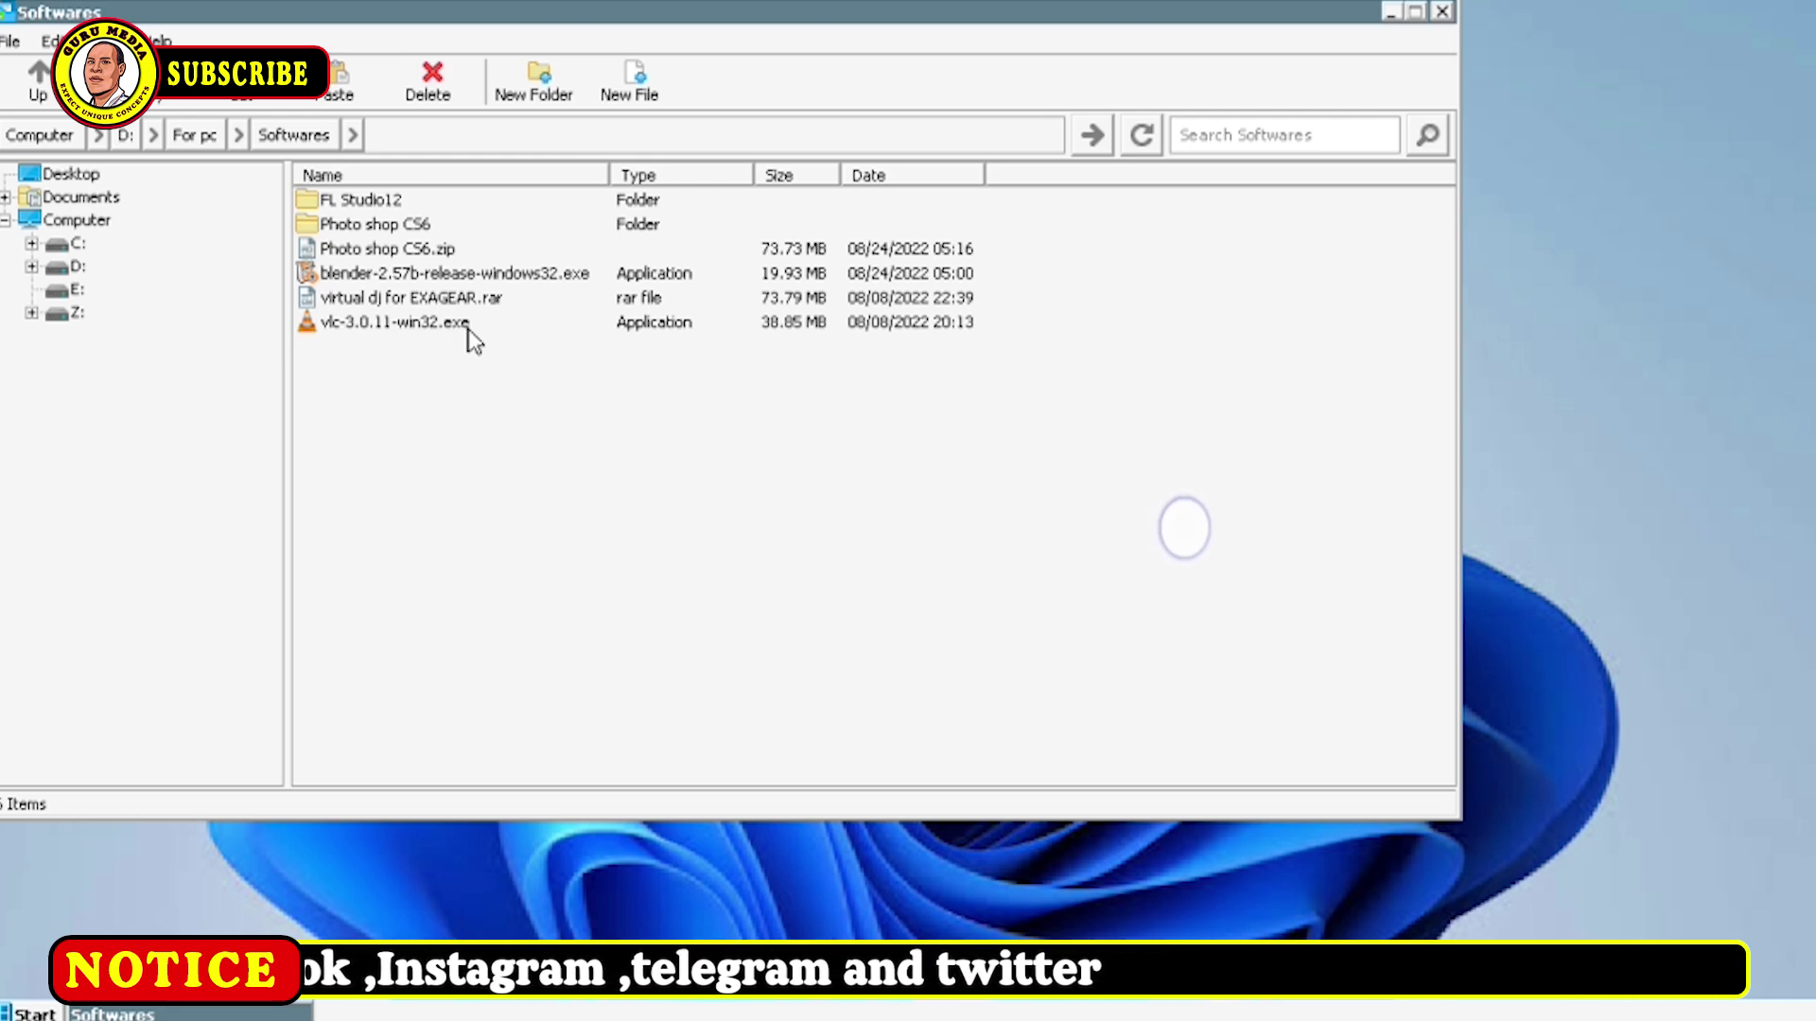
{"action": "left_click", "coordinate": [407, 326]}
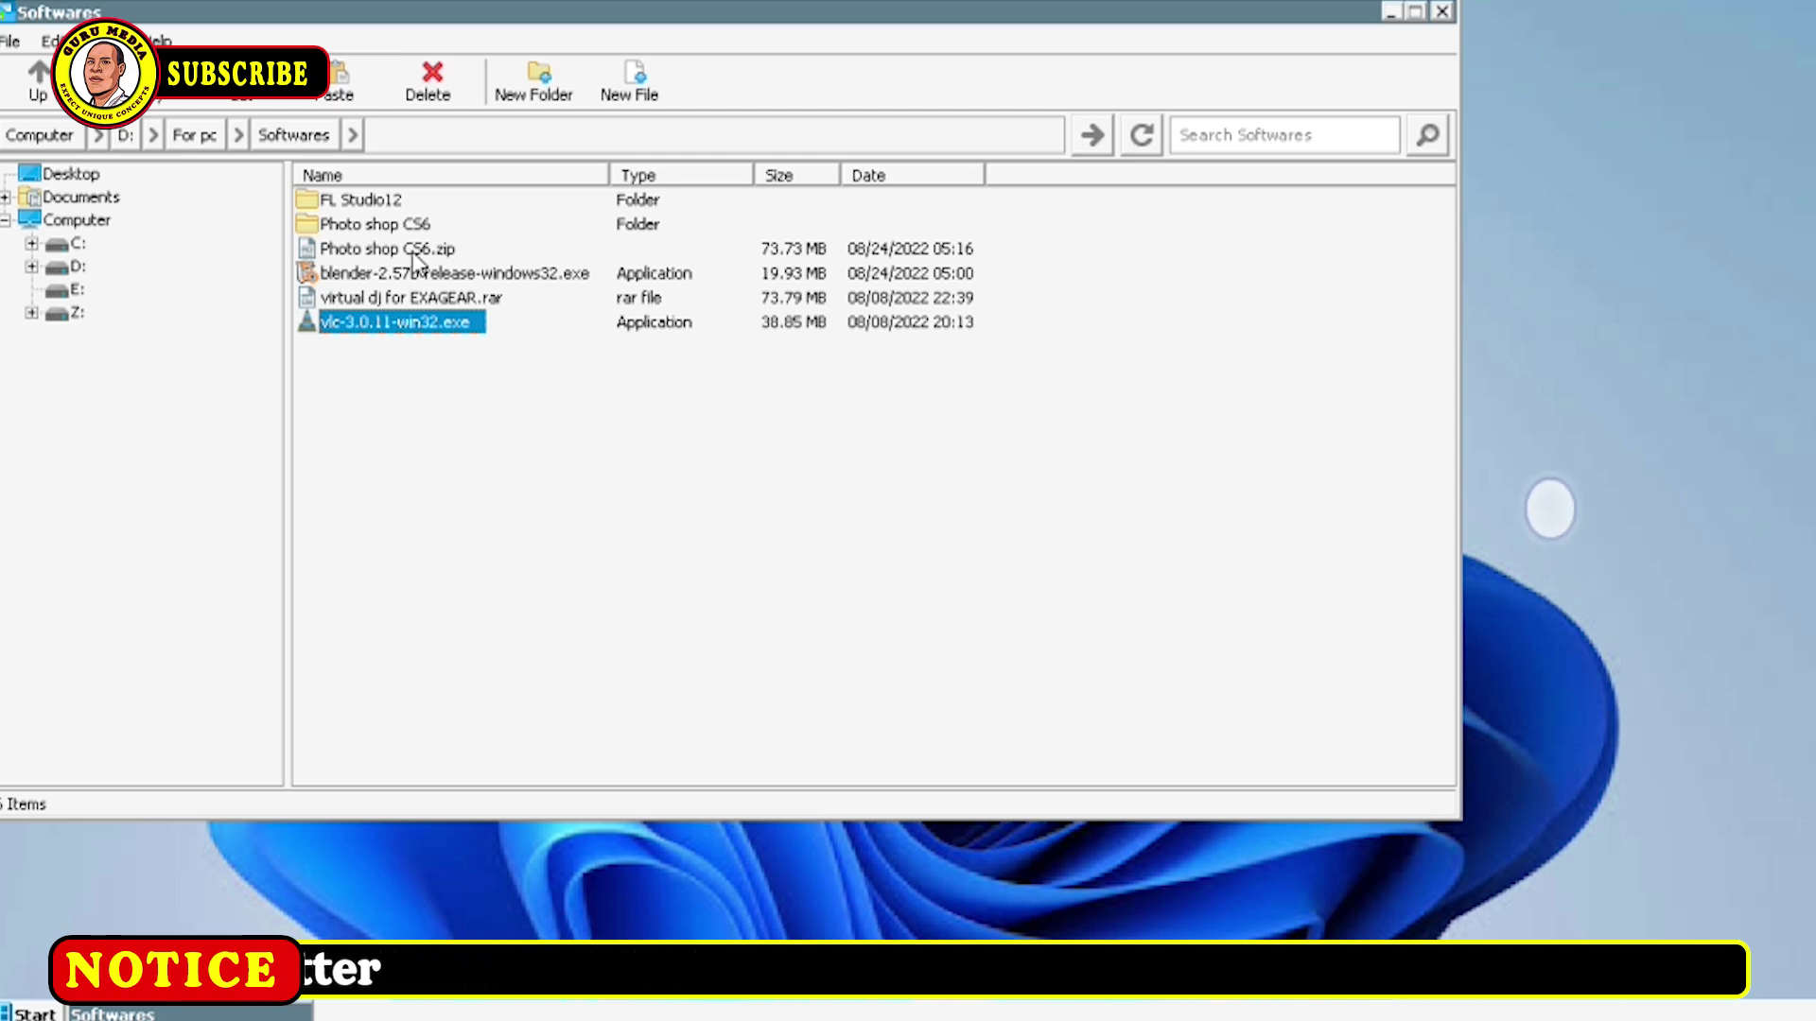
Step: Run the VLC installer, pass the welcome and Already Installed pages, then close the wizard
{"action": "double_click", "coordinate": [369, 324]}
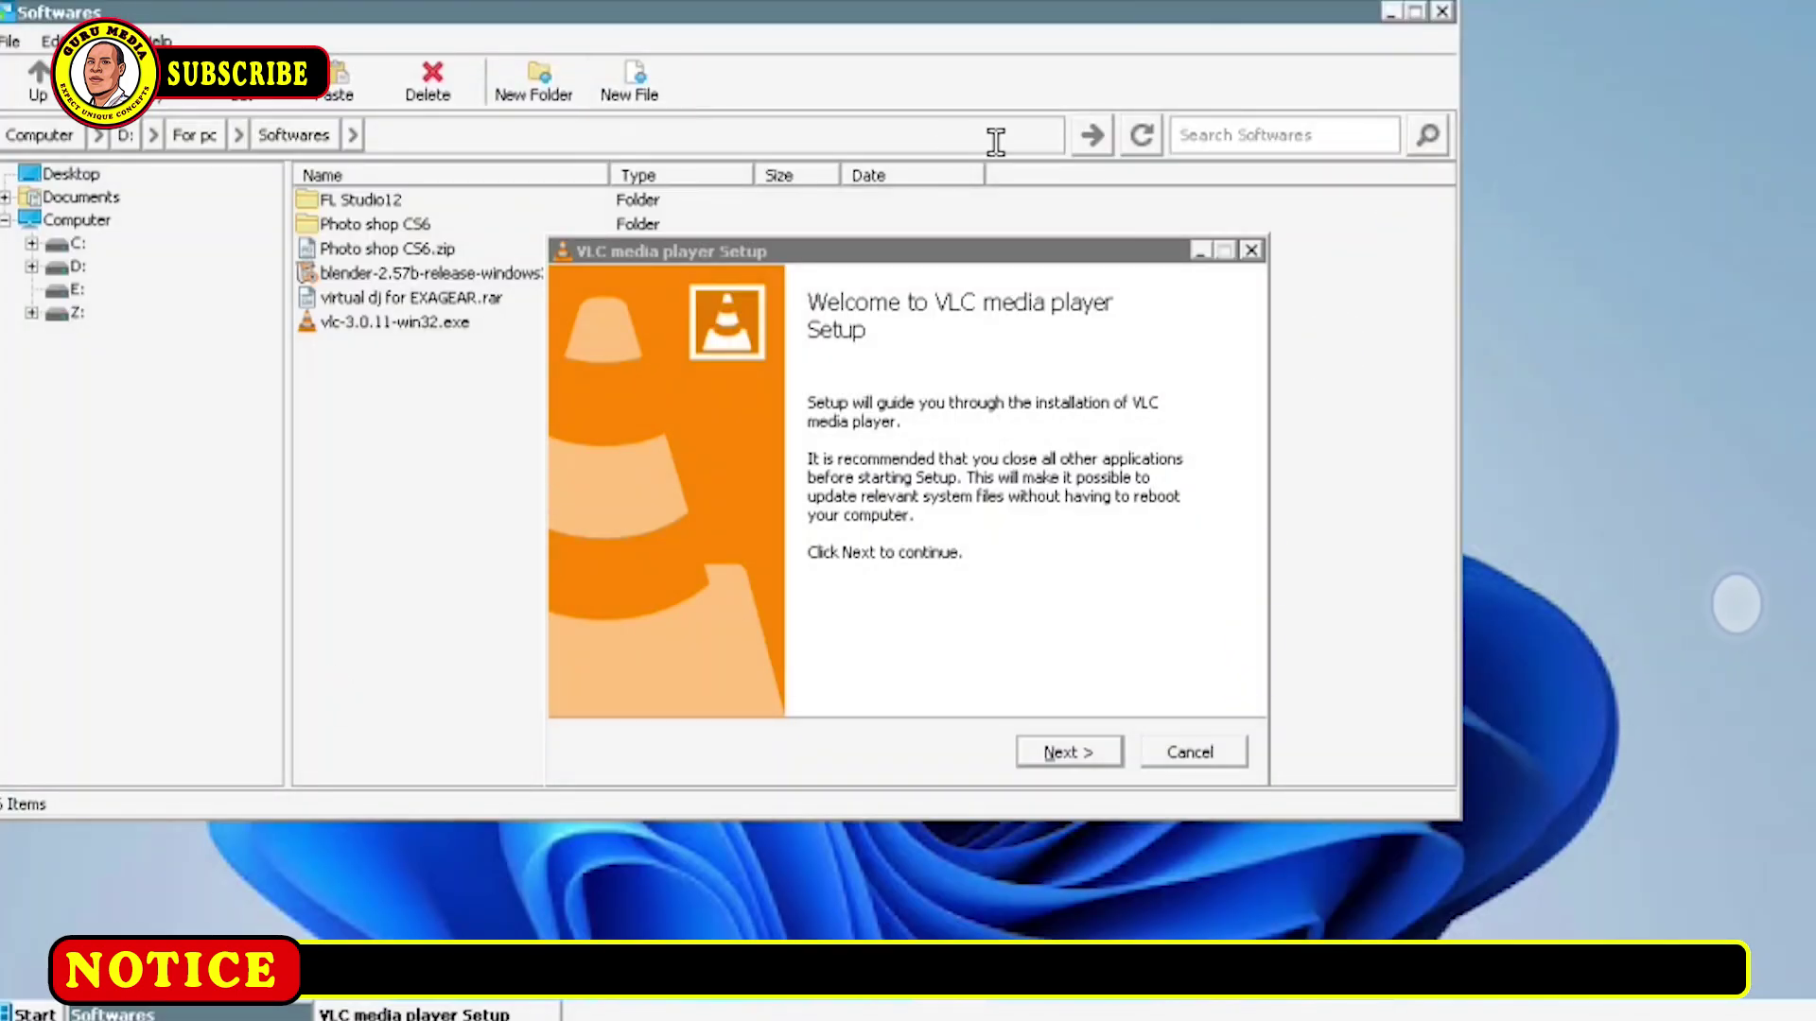
{"action": "left_click", "coordinate": [1074, 757]}
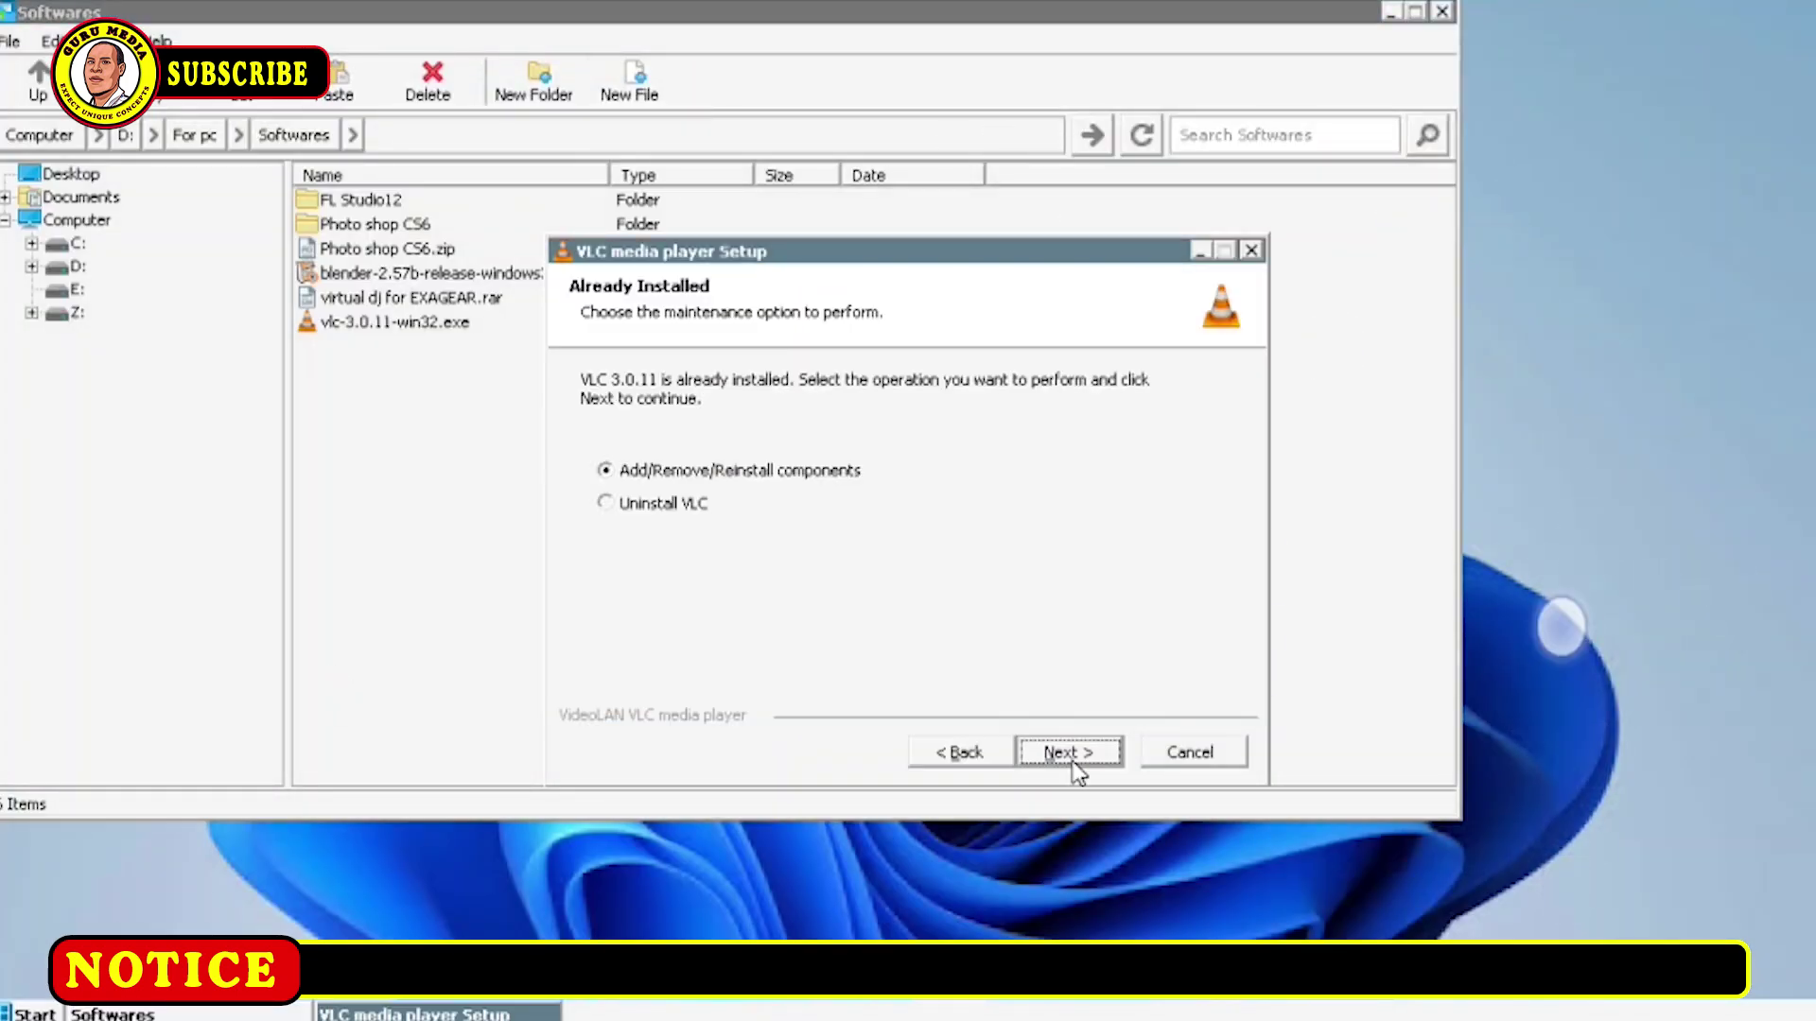
{"action": "left_click", "coordinate": [1075, 761]}
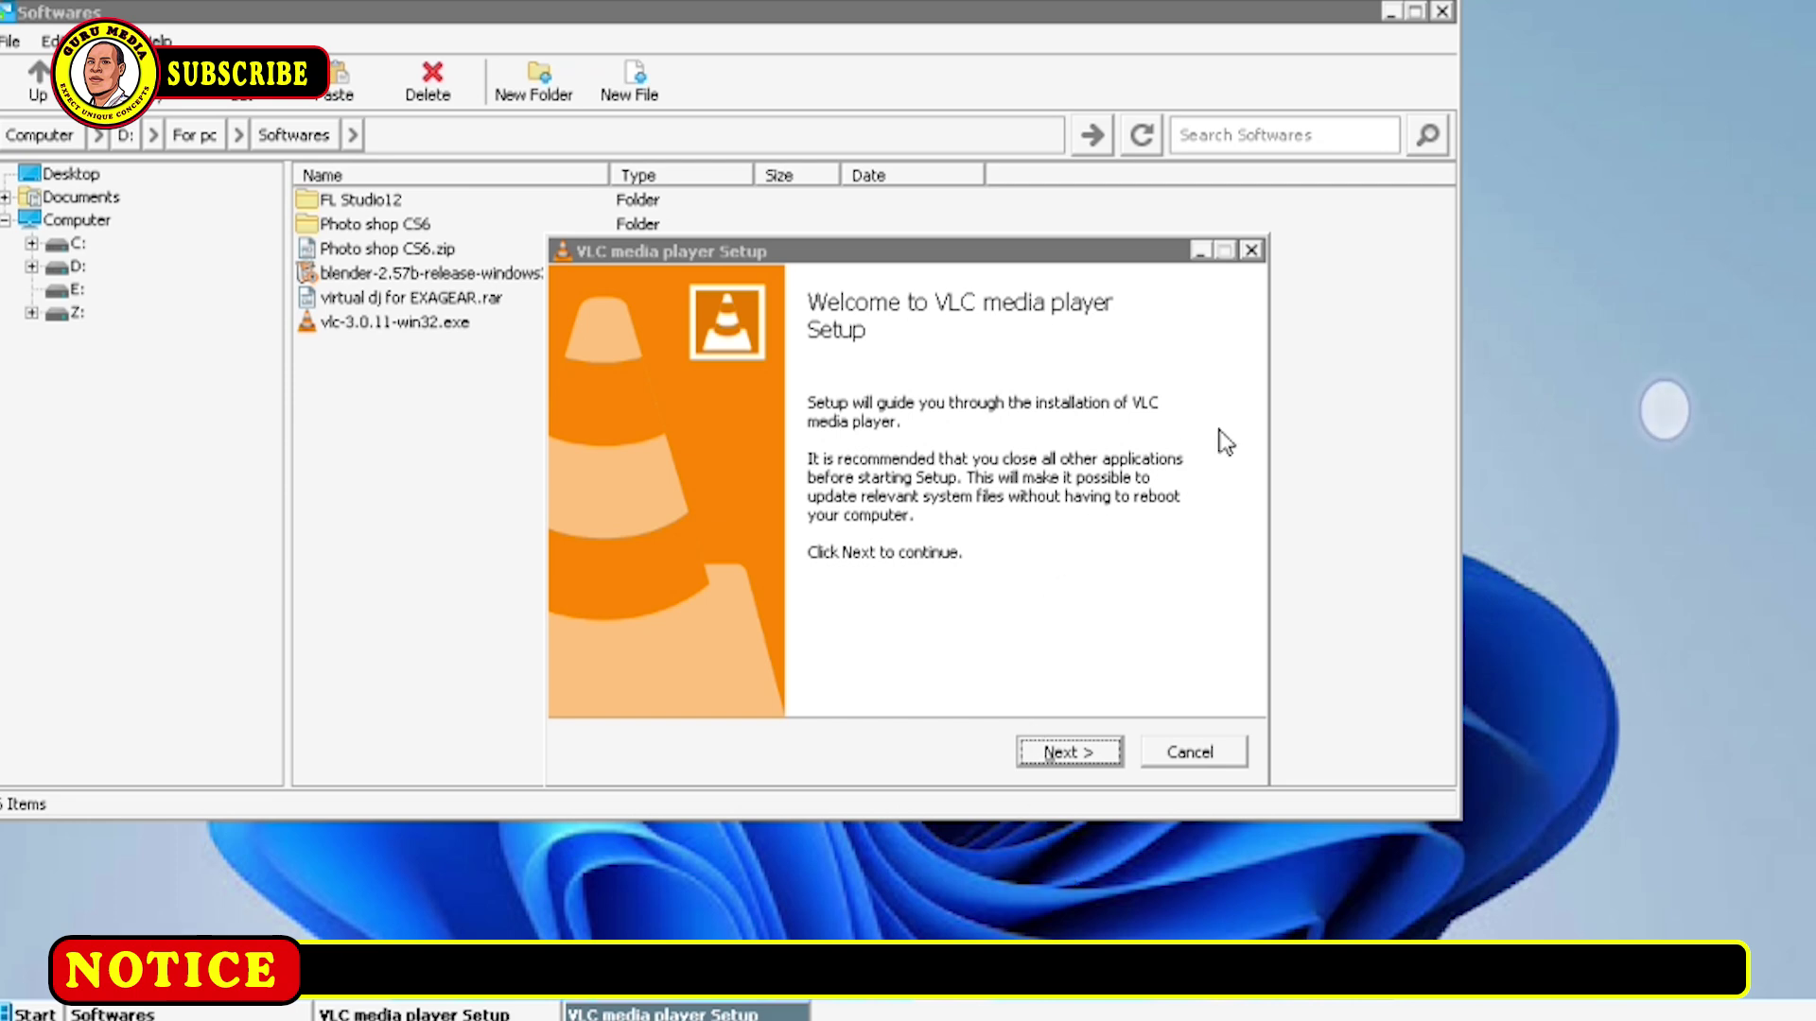
{"action": "left_click", "coordinate": [1250, 250]}
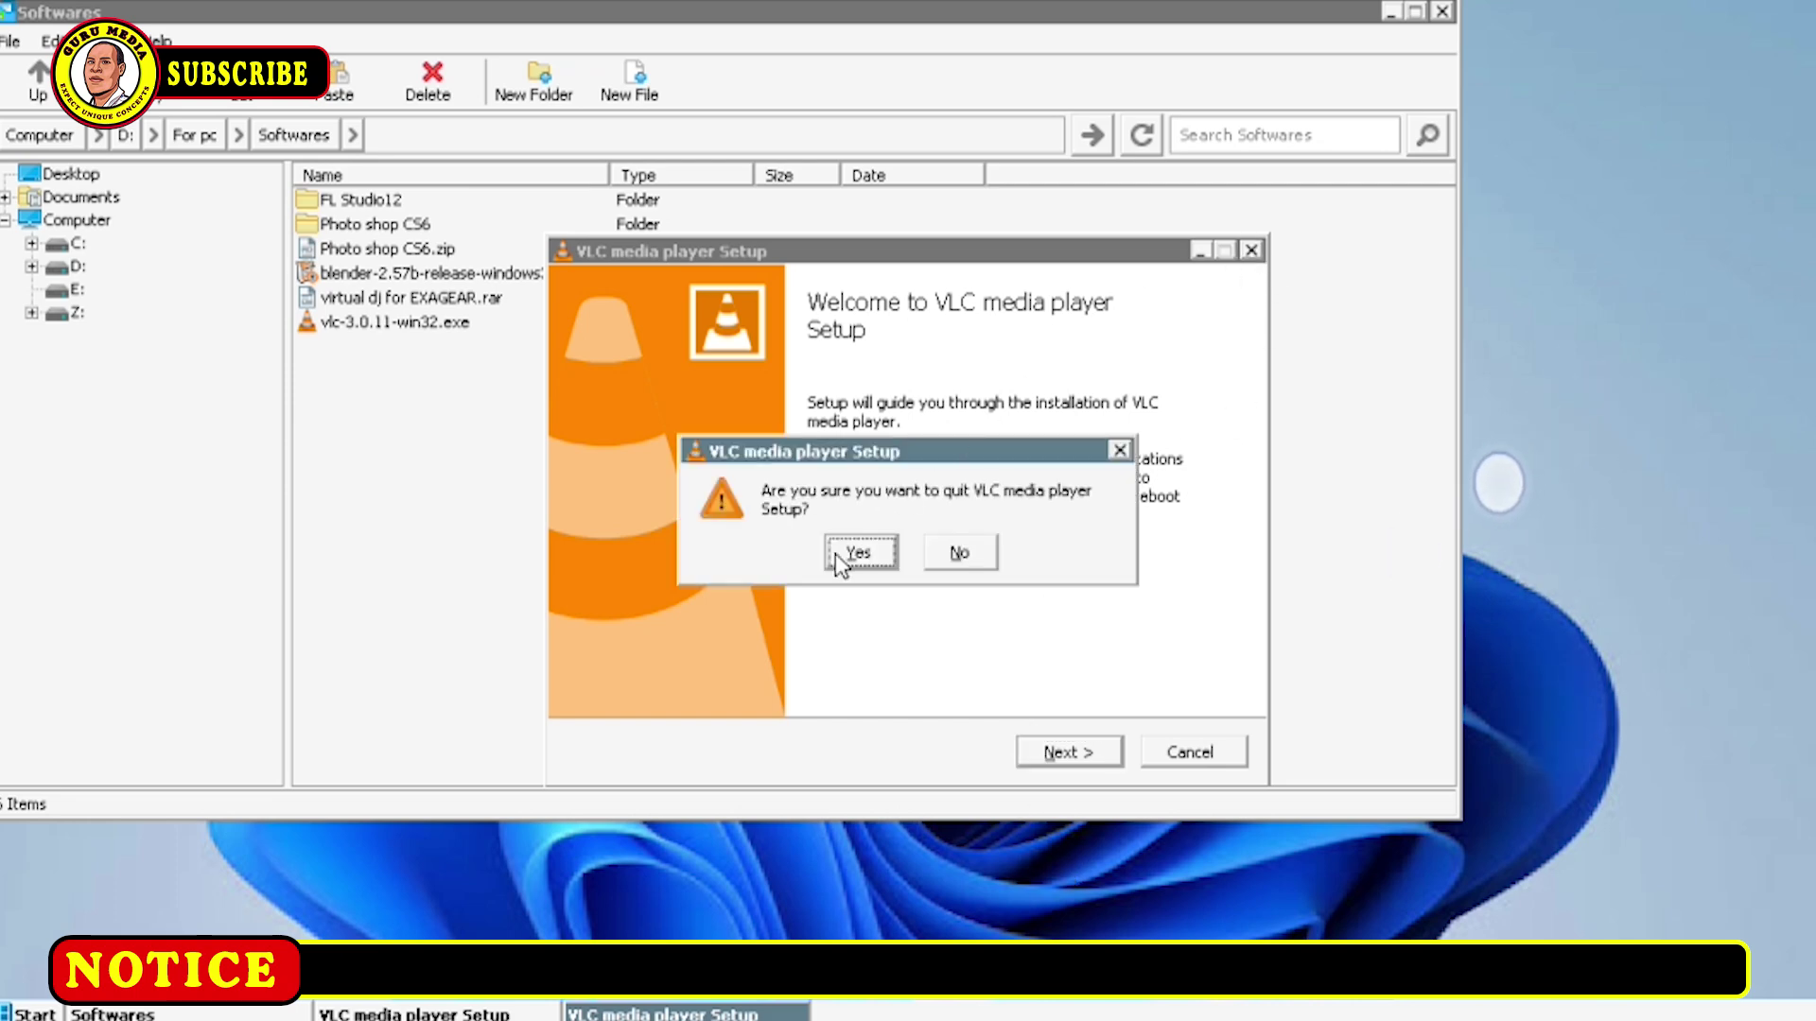